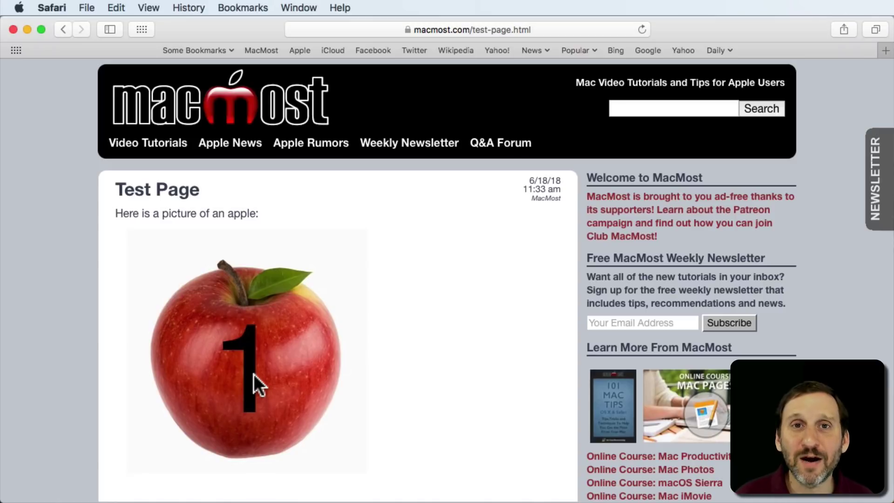
Reload the MacMost test page, which still shows apple 1
click(640, 28)
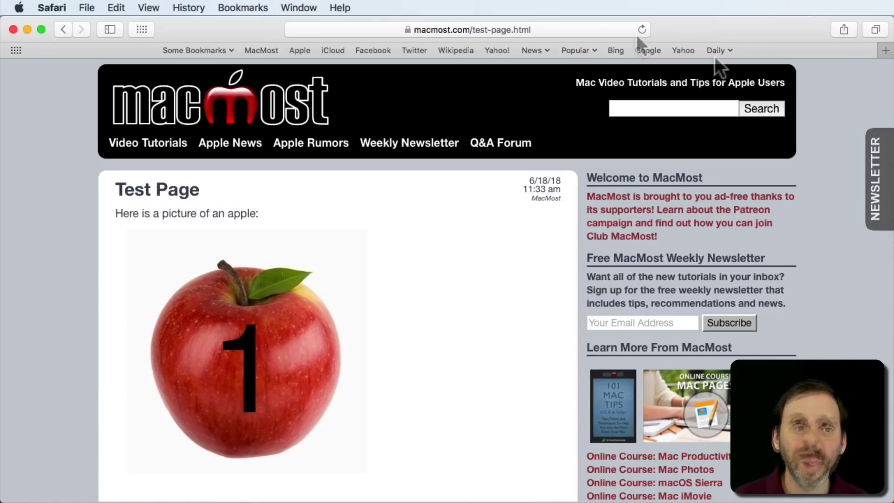
Remove macmost.com's stored website data through Preferences' Manage Website Data list
click(55, 9)
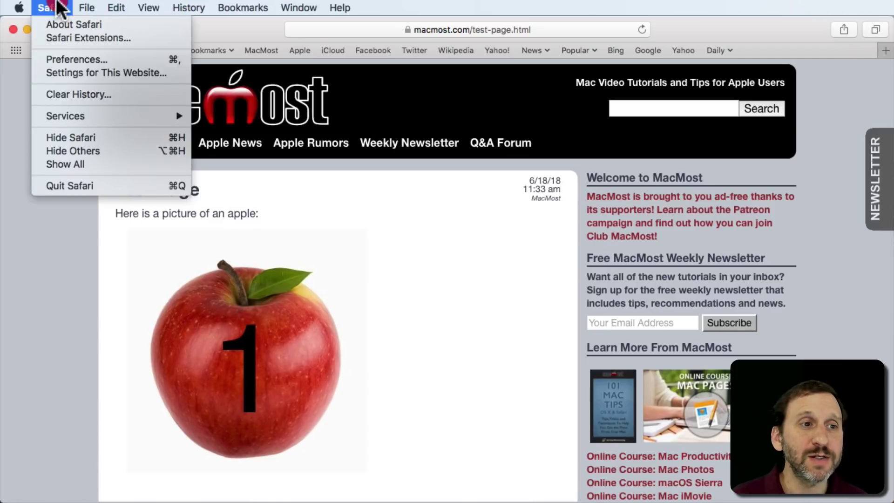
click(66, 60)
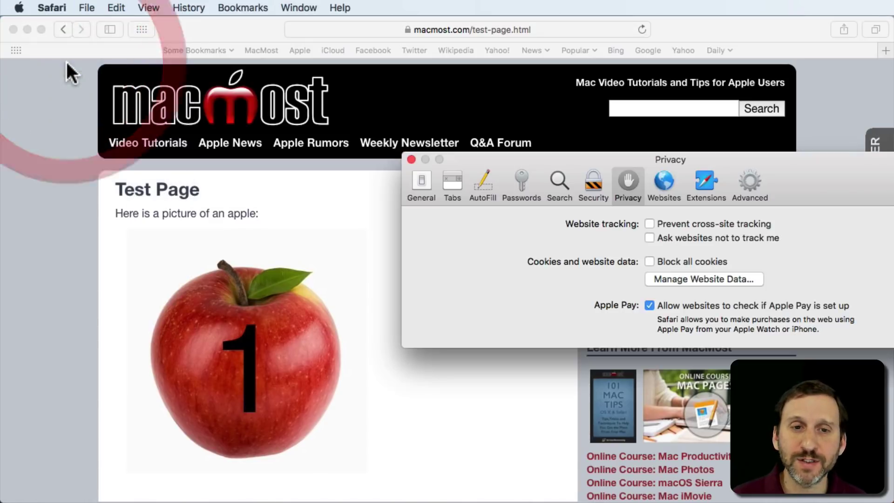
drag(786, 162, 557, 159)
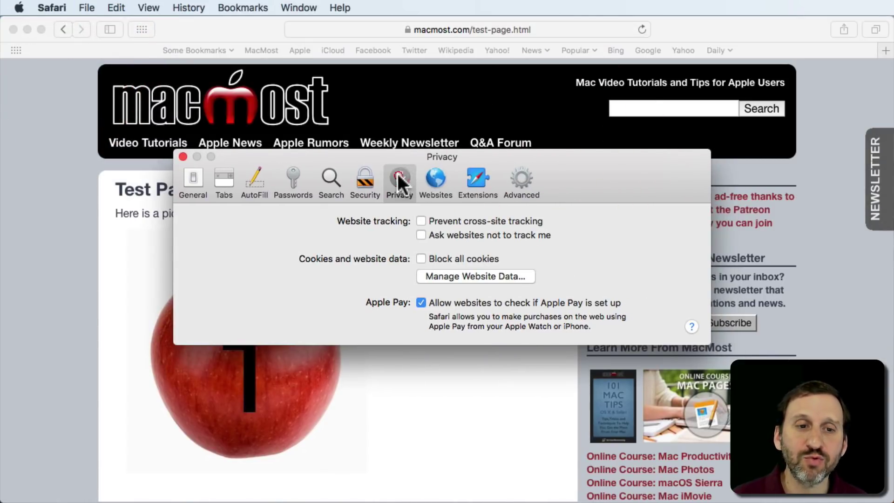
click(471, 276)
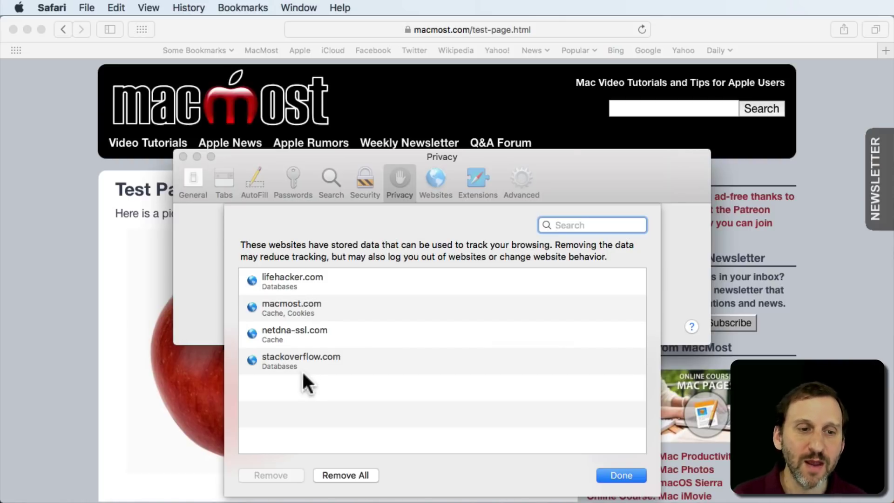
click(289, 312)
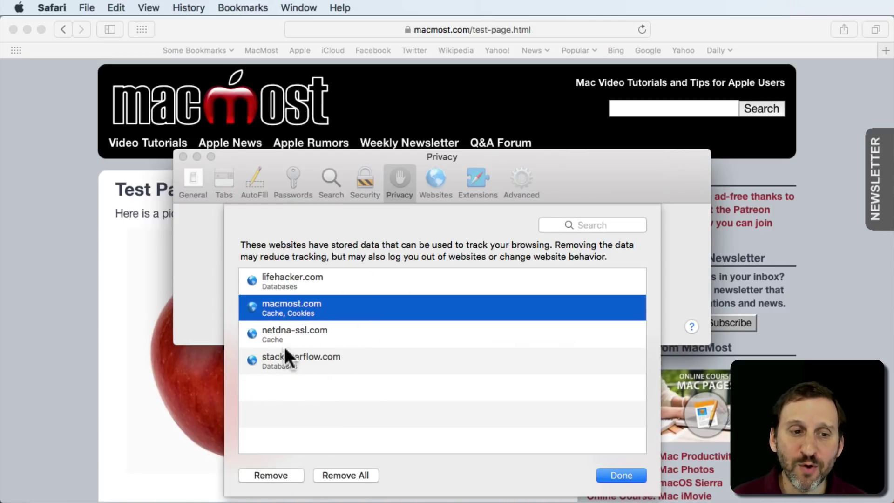
click(267, 473)
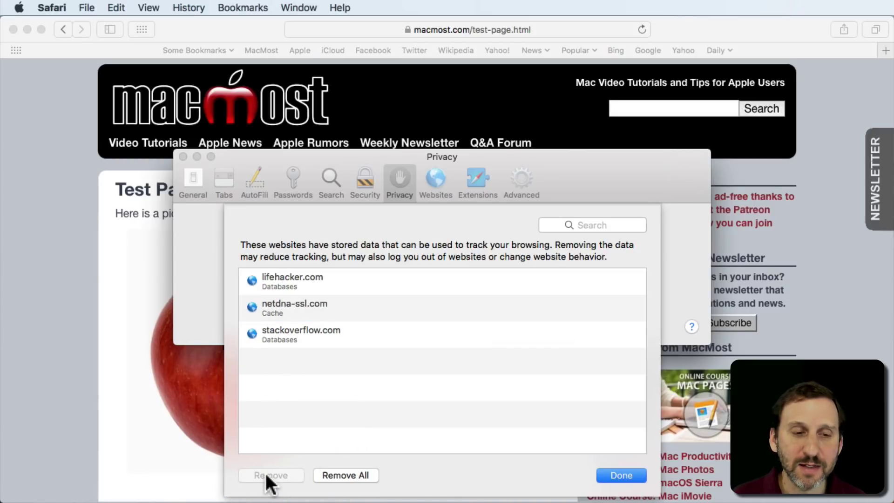
click(631, 473)
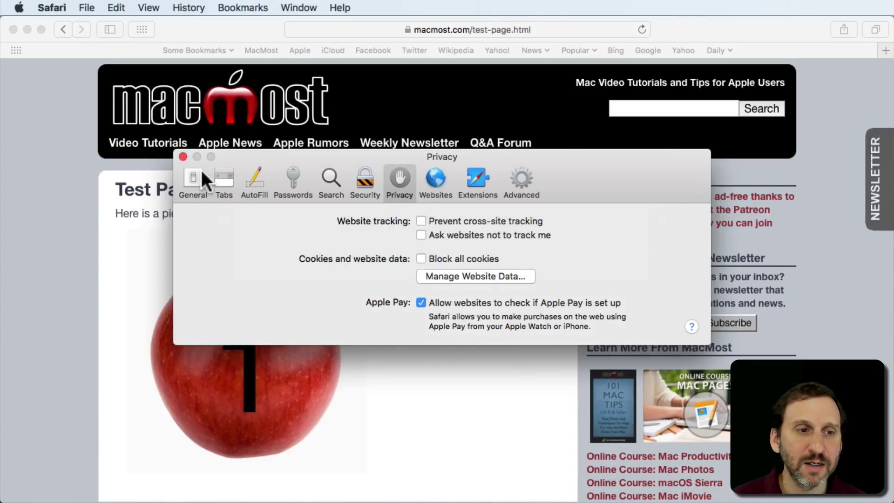
Close Preferences and reload the test page so it shows apple 2
click(181, 157)
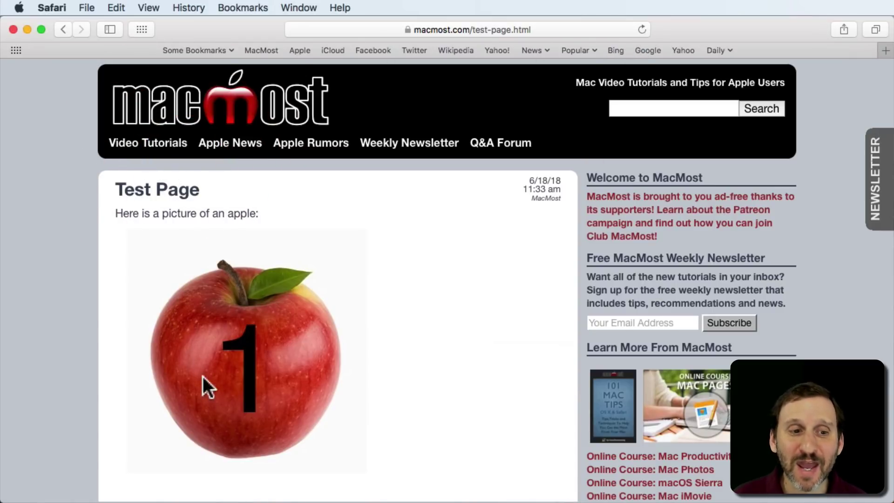
click(643, 29)
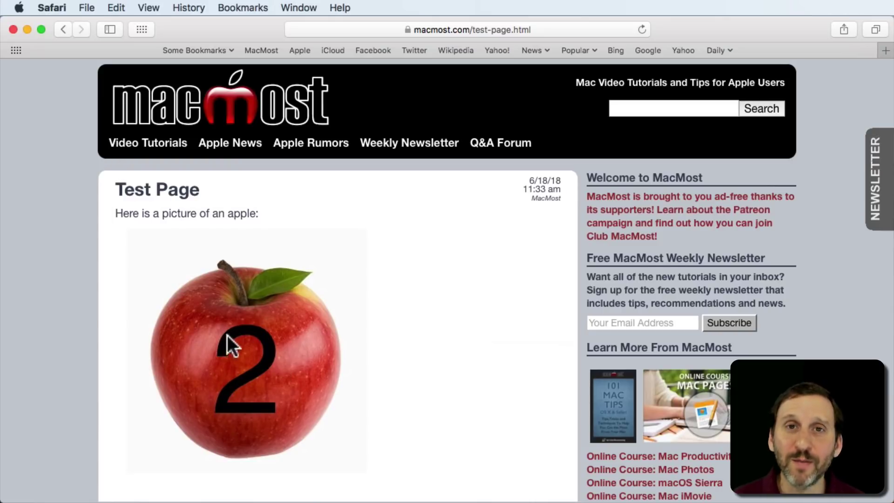
Enable 'Show Develop menu in menu bar' in Advanced preferences and open the Develop menu
click(51, 8)
click(72, 55)
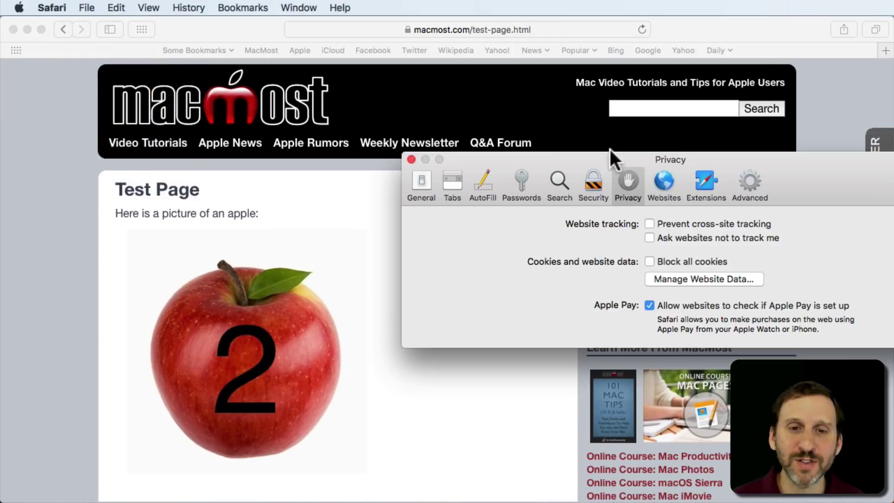
drag(677, 160, 567, 155)
click(647, 180)
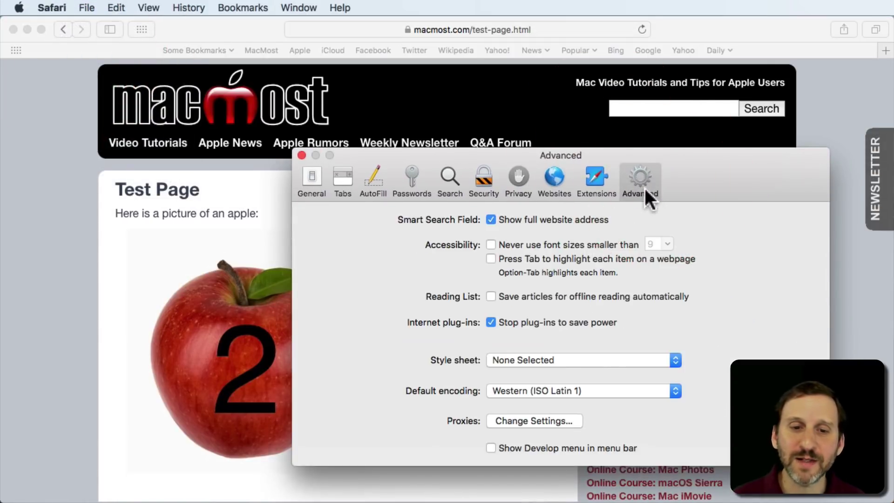
click(519, 448)
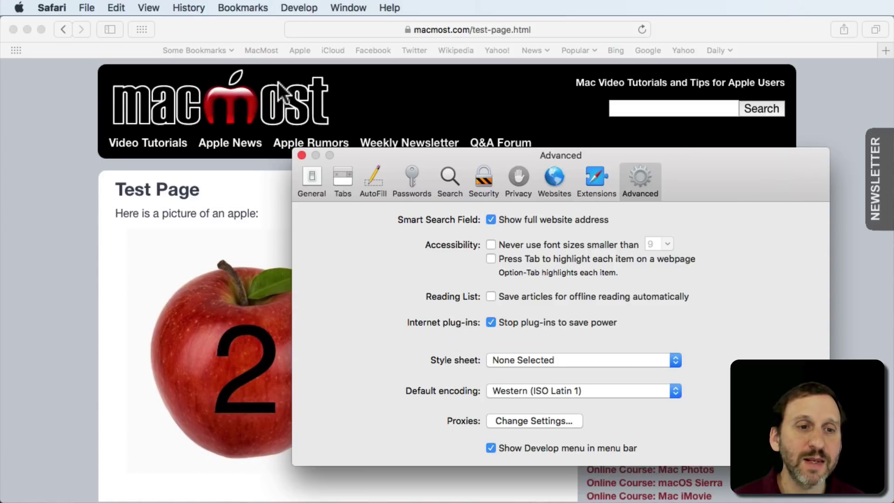
click(301, 155)
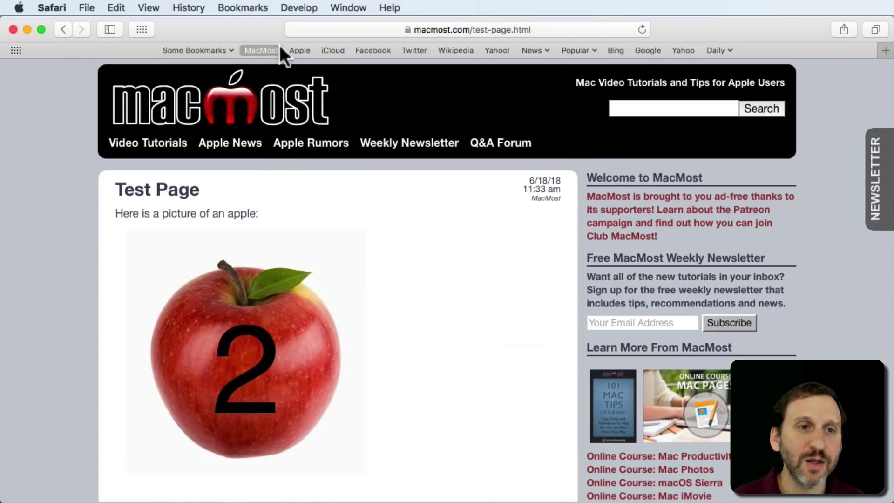
click(293, 8)
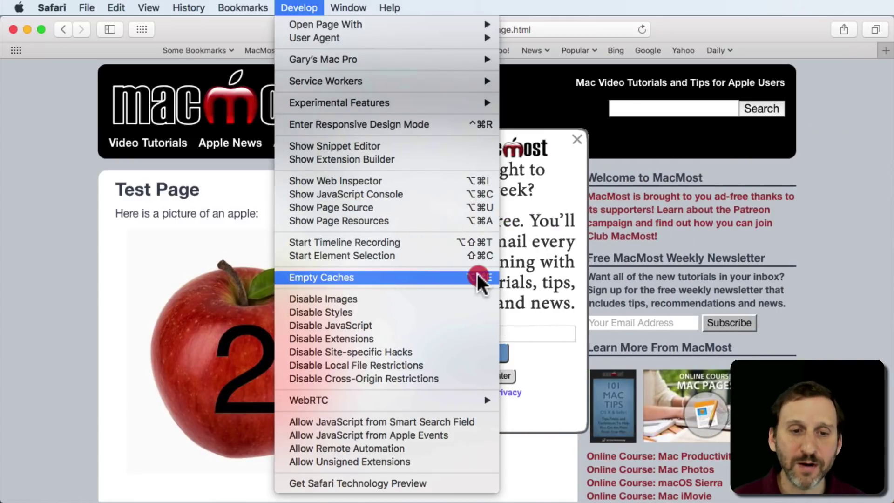
Choose Empty Caches from the Develop menu and close the newsletter popup
click(452, 277)
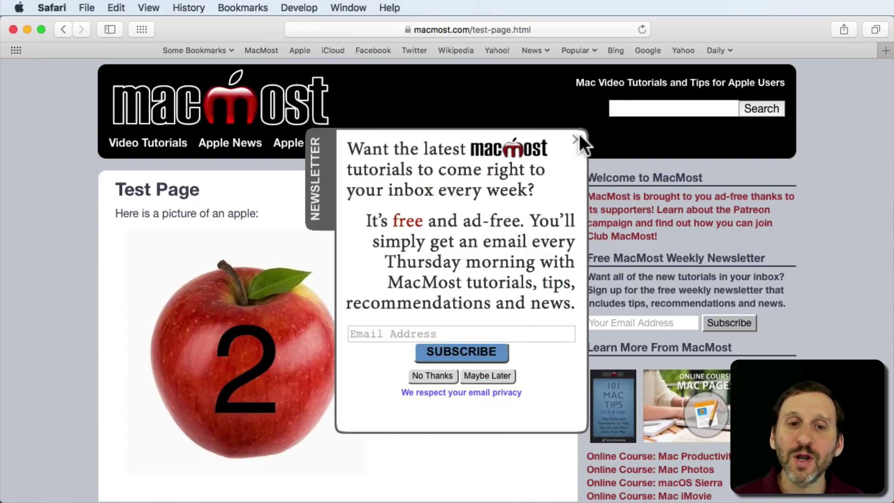
click(576, 139)
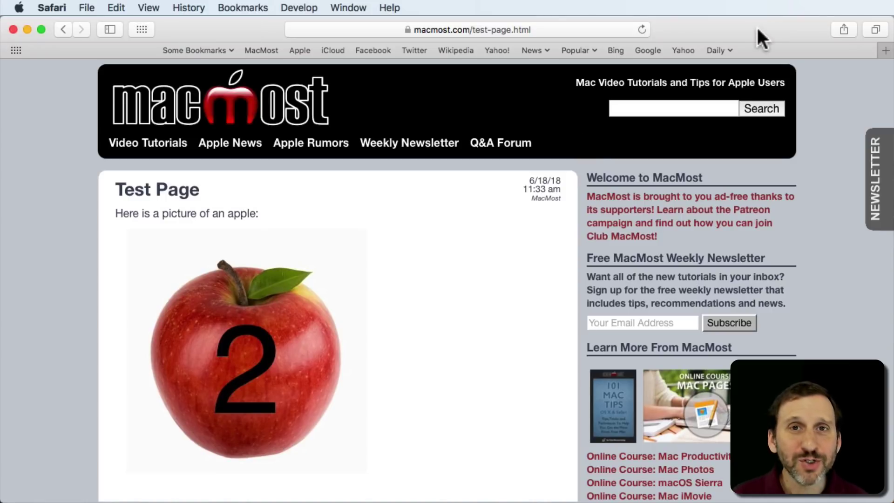
Remove all stored website data under Privacy > Manage Website Data, then close Preferences
click(52, 8)
click(59, 59)
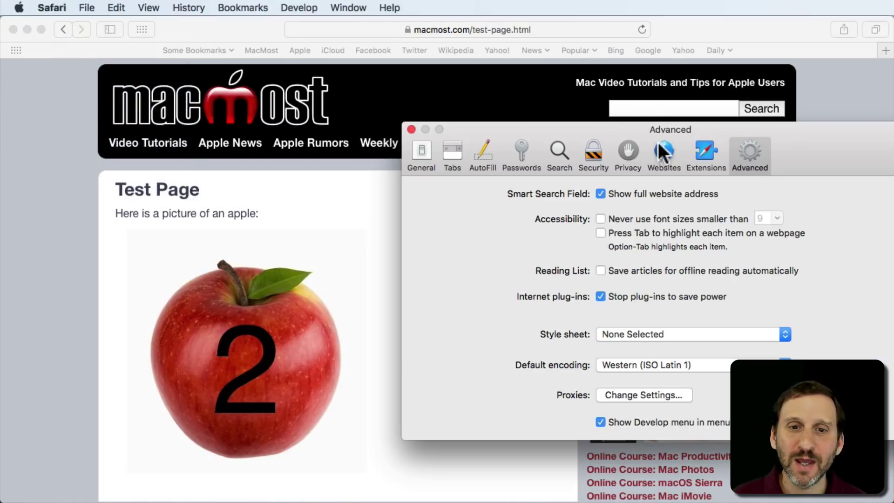
click(629, 147)
click(693, 241)
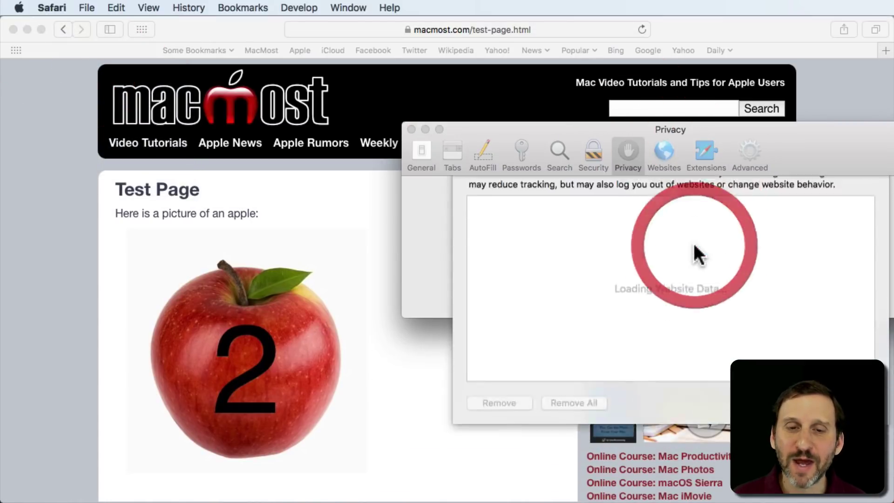
drag(754, 143, 581, 114)
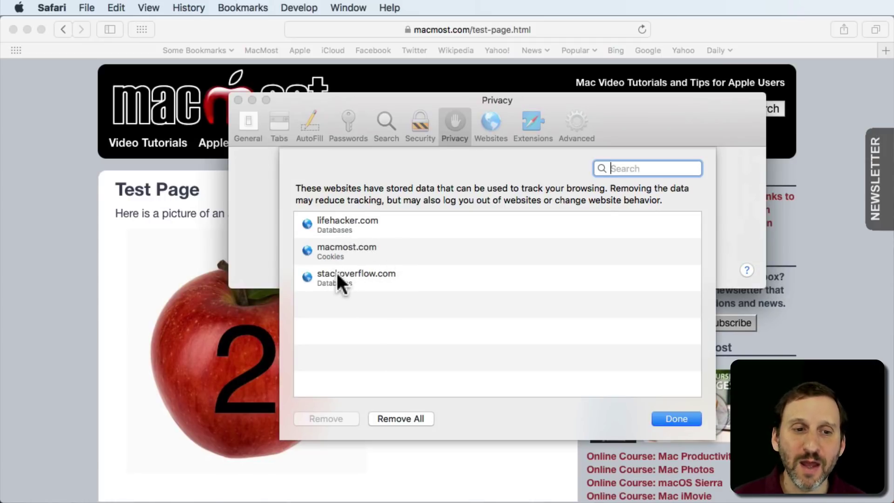
click(401, 414)
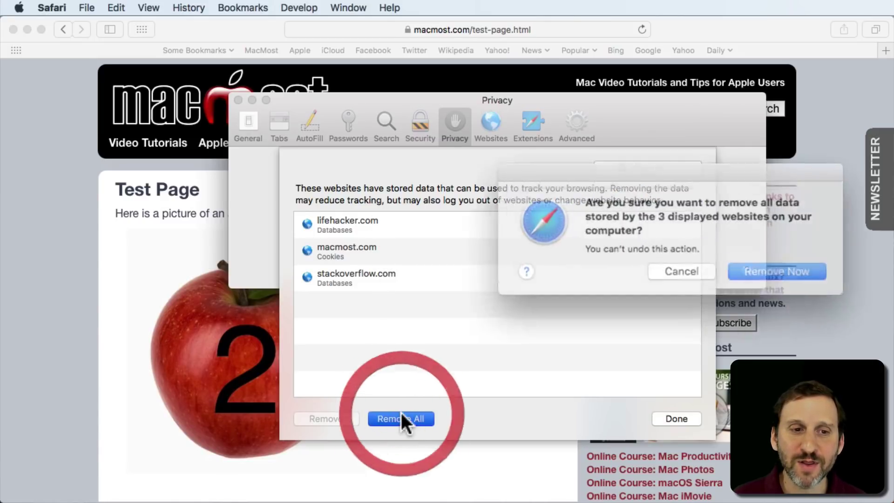
click(775, 271)
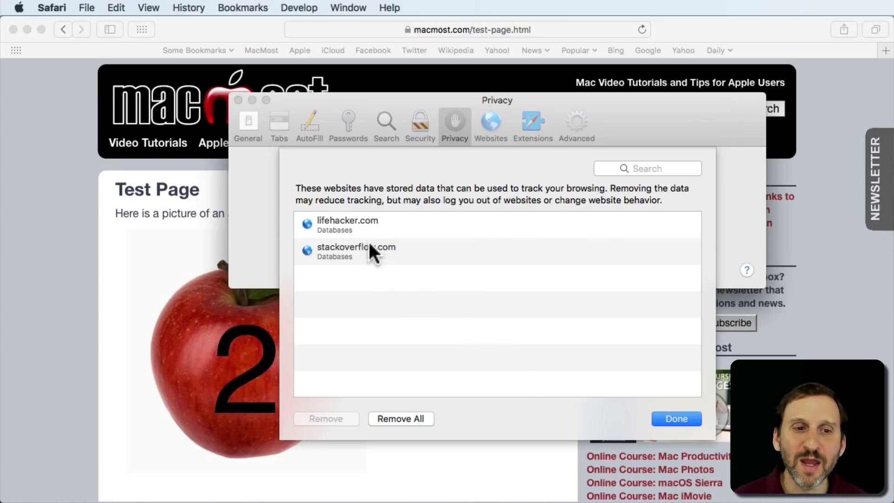
click(677, 416)
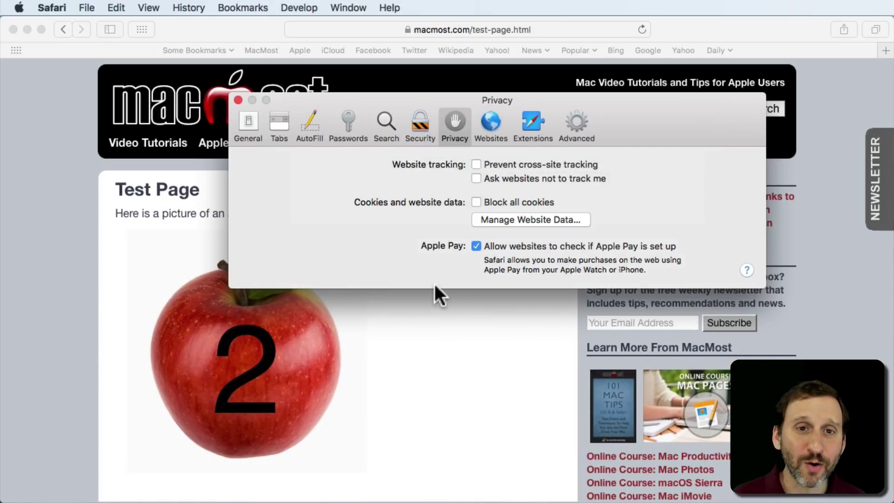
click(238, 101)
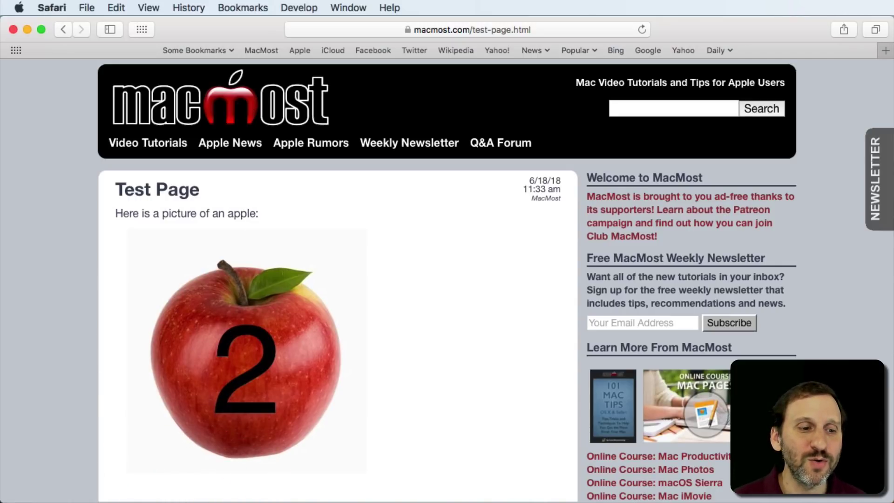
In Finder, open ~/Library/Safari/Databases/___IndexedDB
click(133, 501)
click(180, 8)
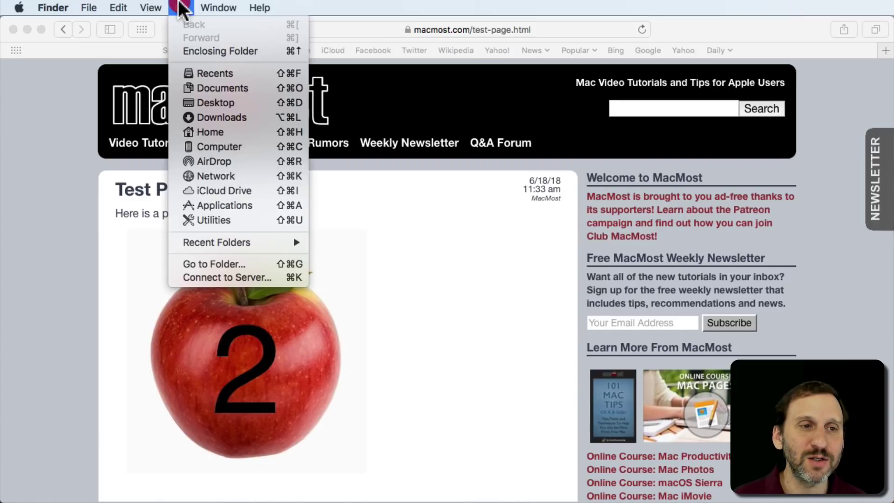
key(alt)
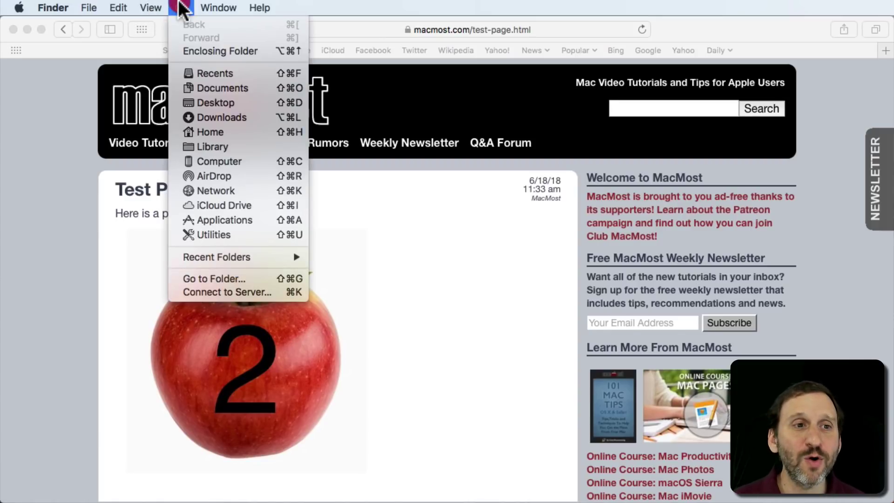
click(222, 148)
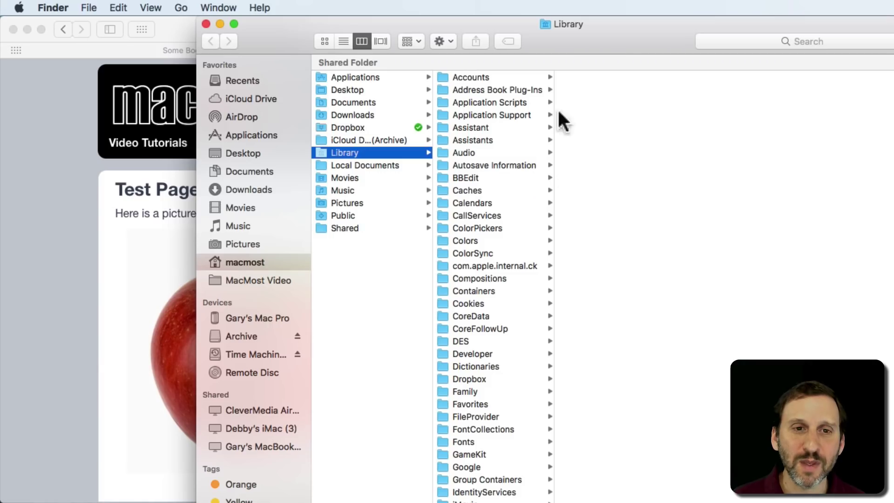
drag(577, 28, 427, 27)
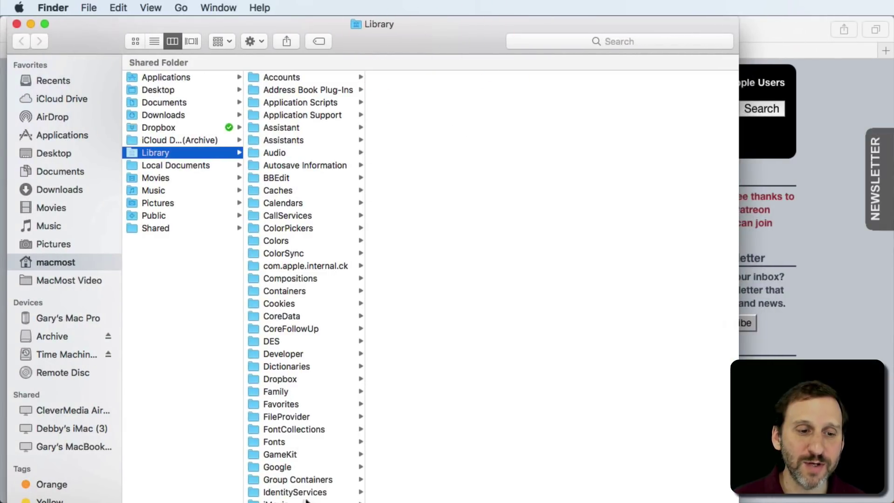
scroll(294, 452, down, 10)
scroll(295, 447, down, 1)
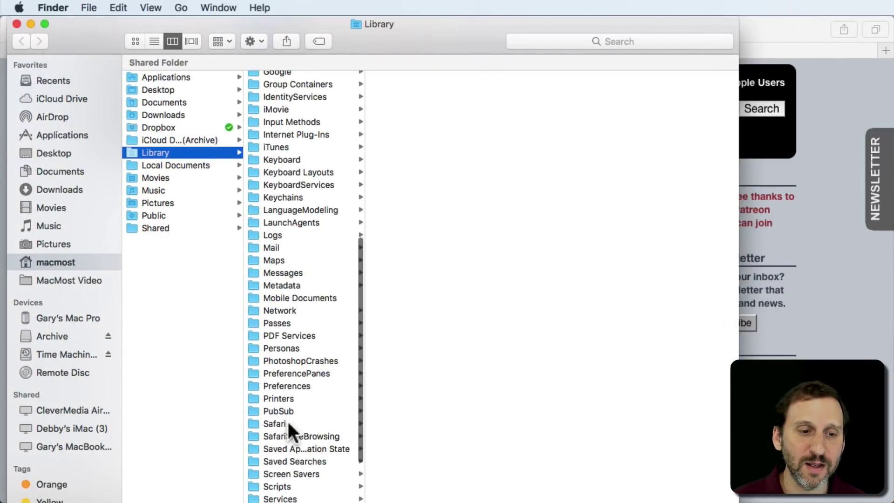
click(288, 423)
click(417, 215)
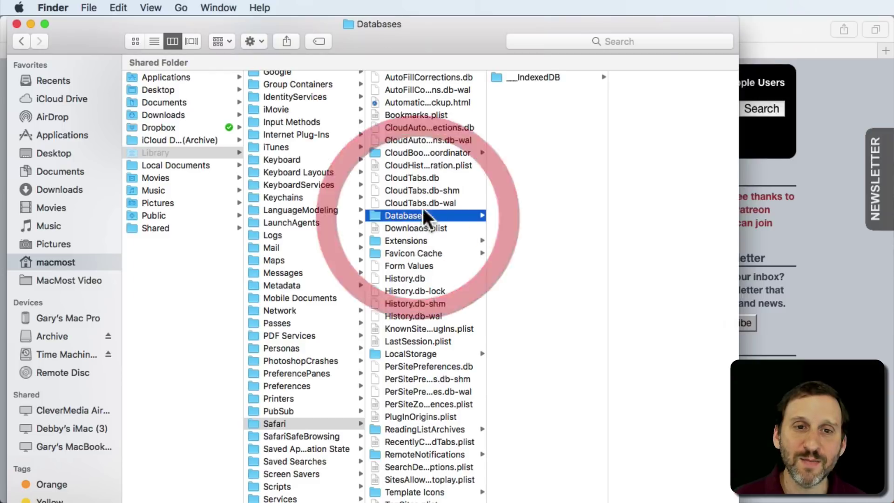
click(533, 76)
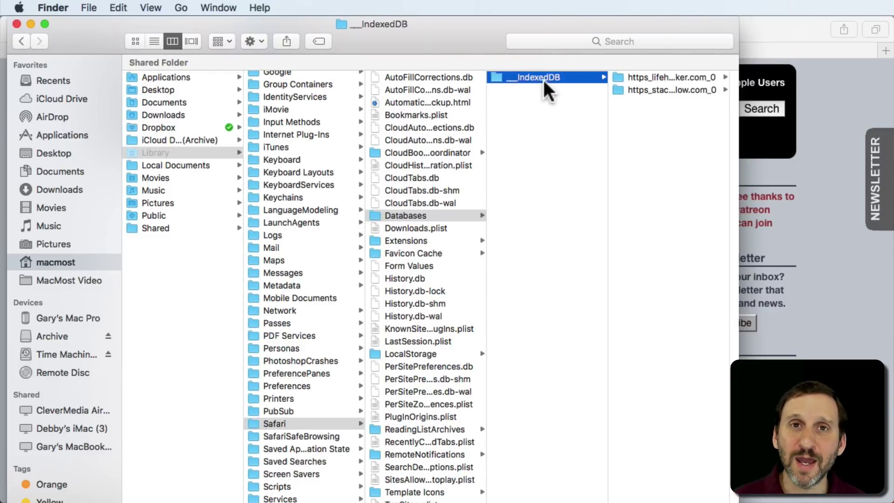
Trash the lifehacker.com and stackoverflow.com IndexedDB folders and close the Finder window
click(647, 78)
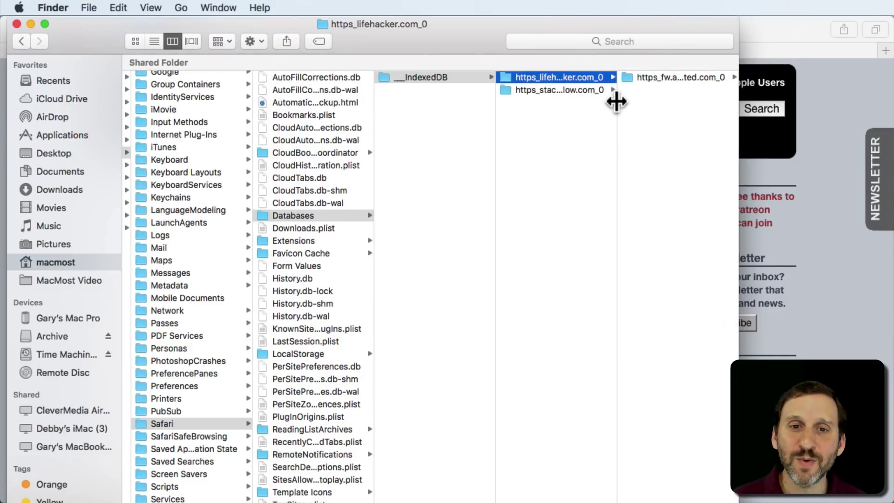
drag(618, 100, 734, 108)
click(577, 90)
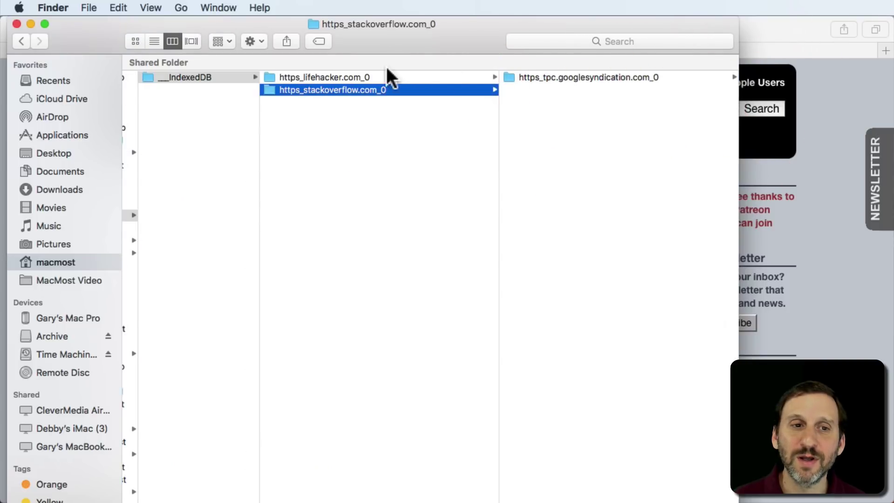
click(358, 78)
click(350, 89)
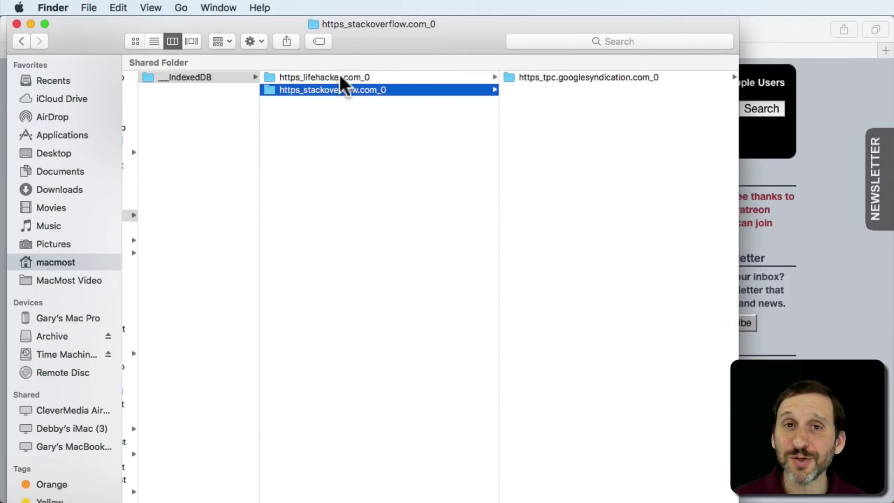
click(339, 76)
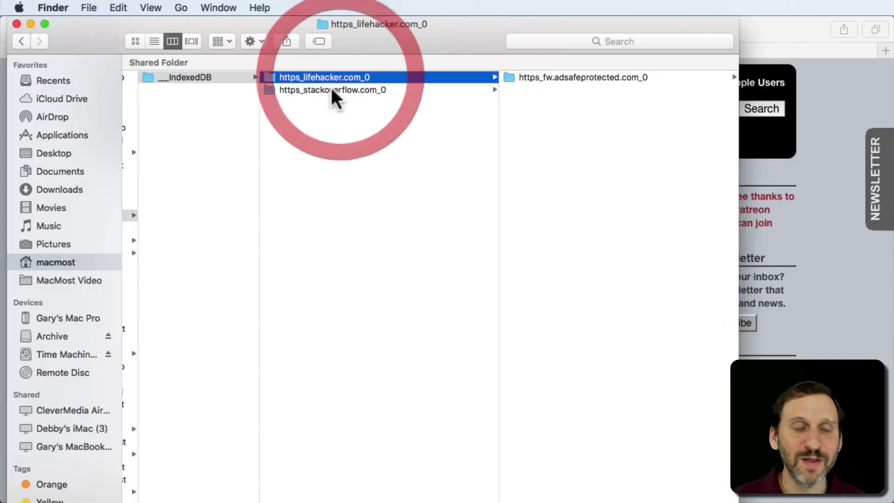
shift+click(322, 90)
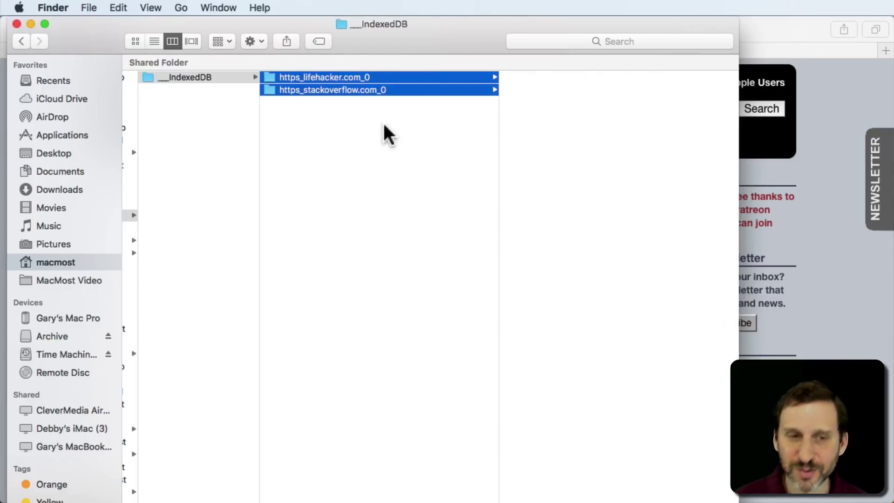
key(super+BackSpace)
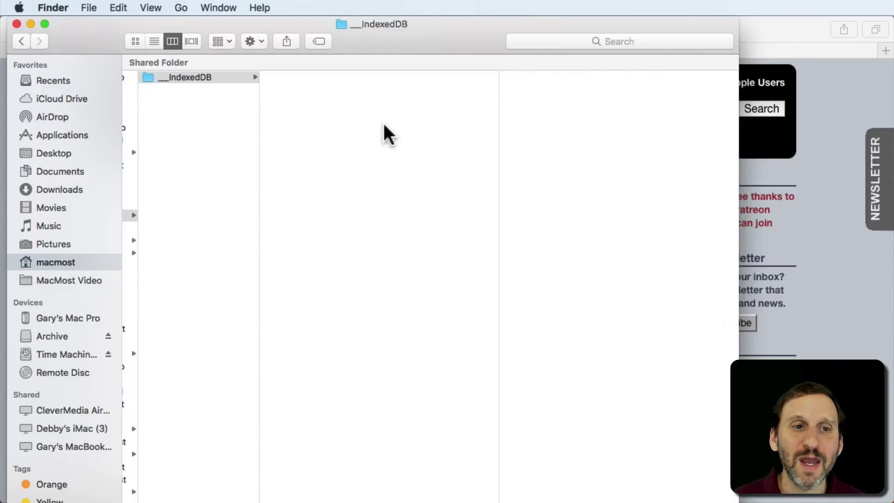
key(super+w)
Reopen Manage Website Data from Safari Preferences and confirm it lists no saved data
click(60, 120)
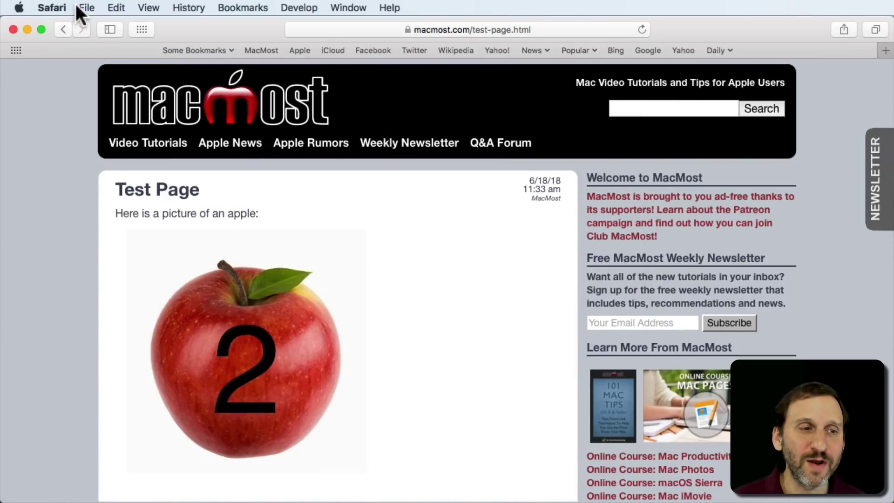
click(59, 10)
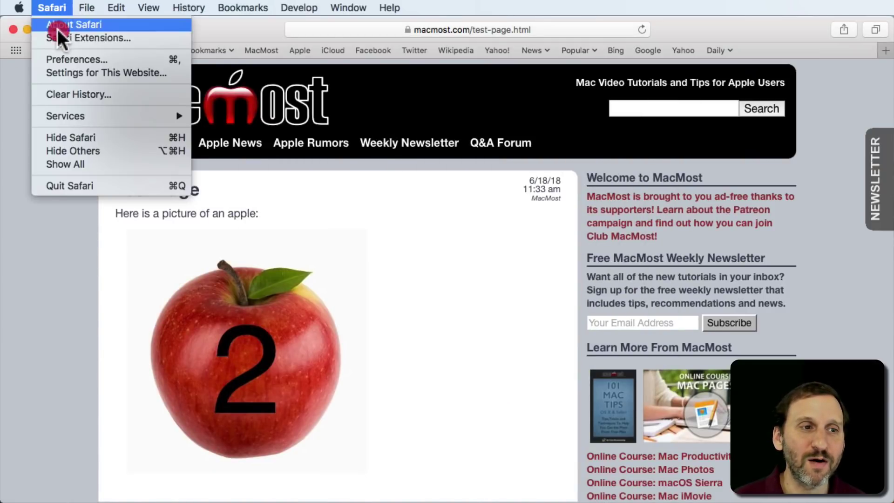
click(62, 56)
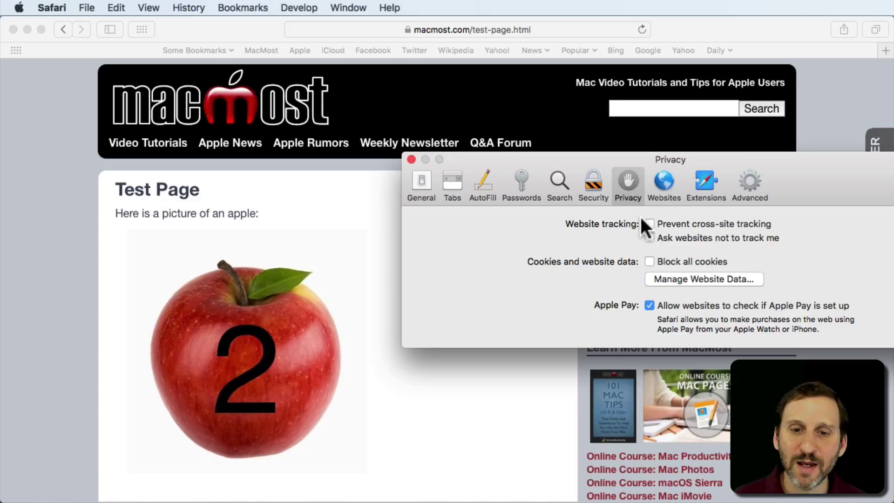
click(683, 272)
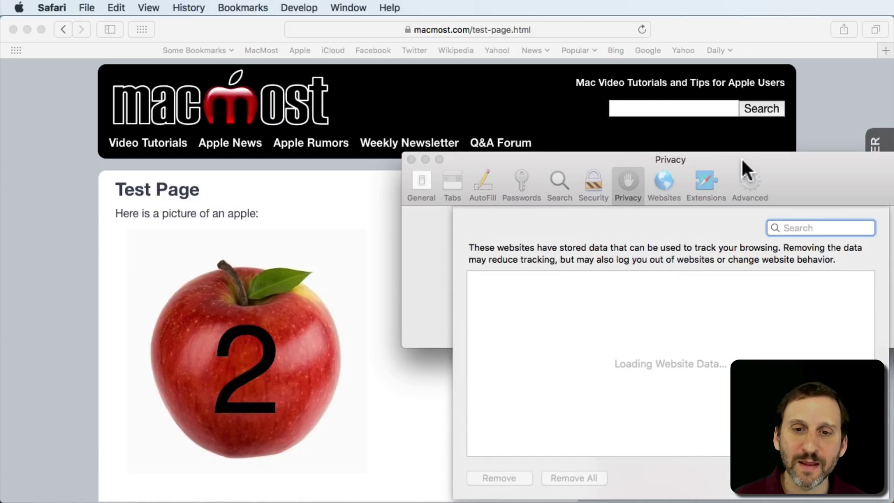
drag(736, 155, 546, 85)
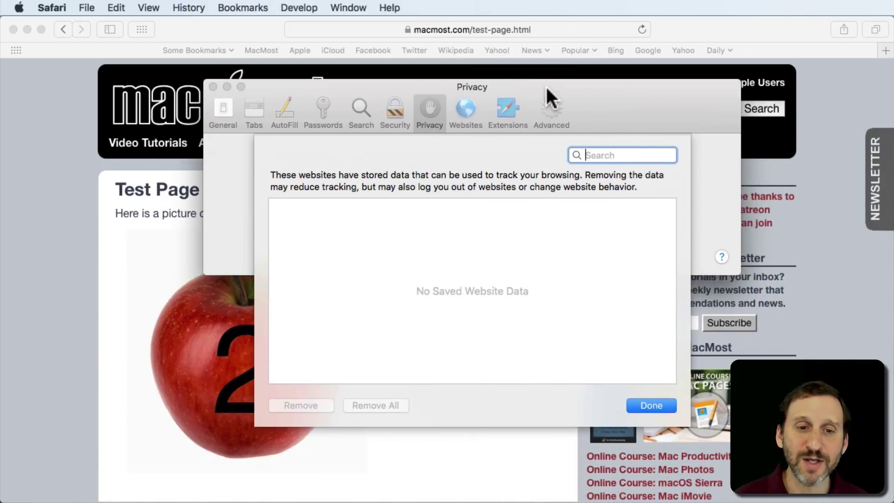